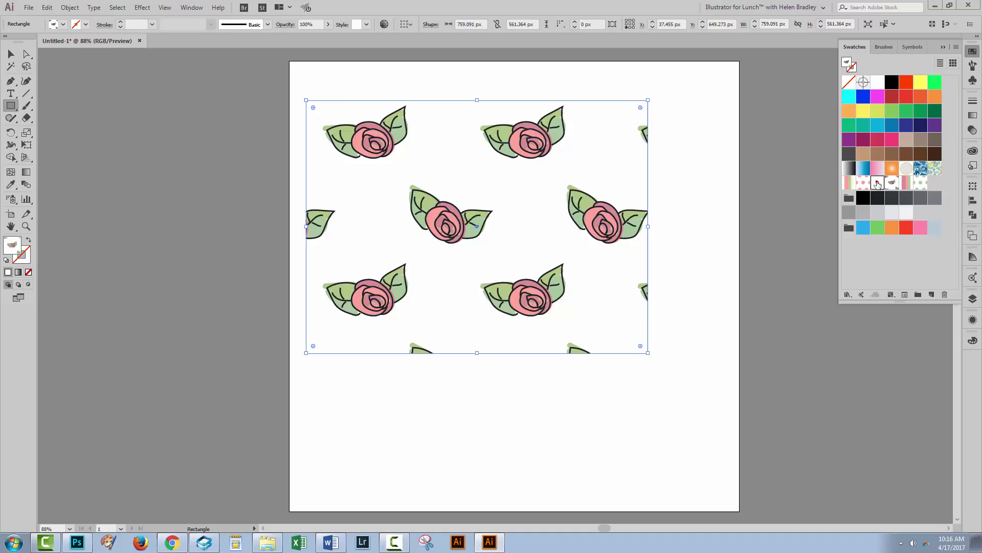
Try the large and small polka-dot patterns on the rectangle, then refill it with the rose pattern
left_click(875, 182)
left_click(865, 182)
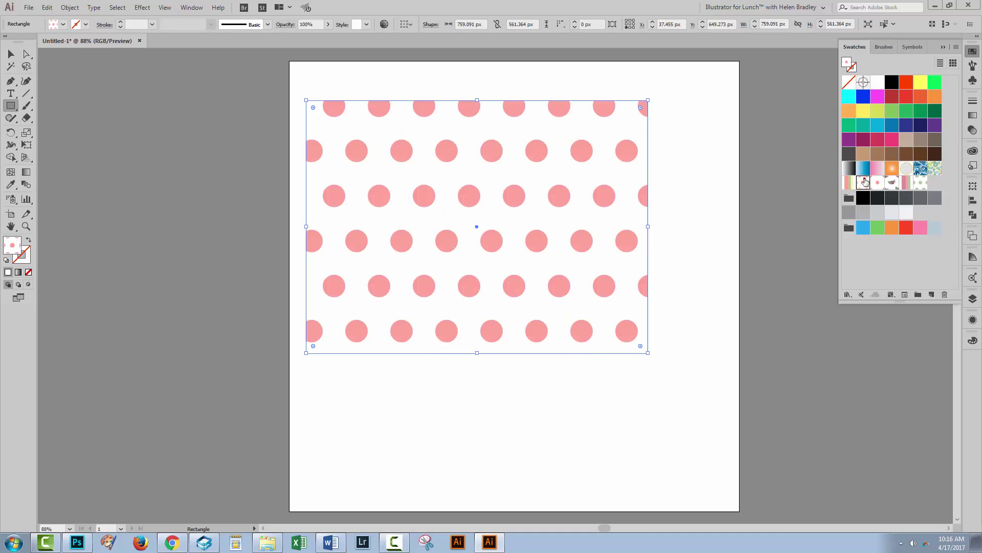
left_click(891, 181)
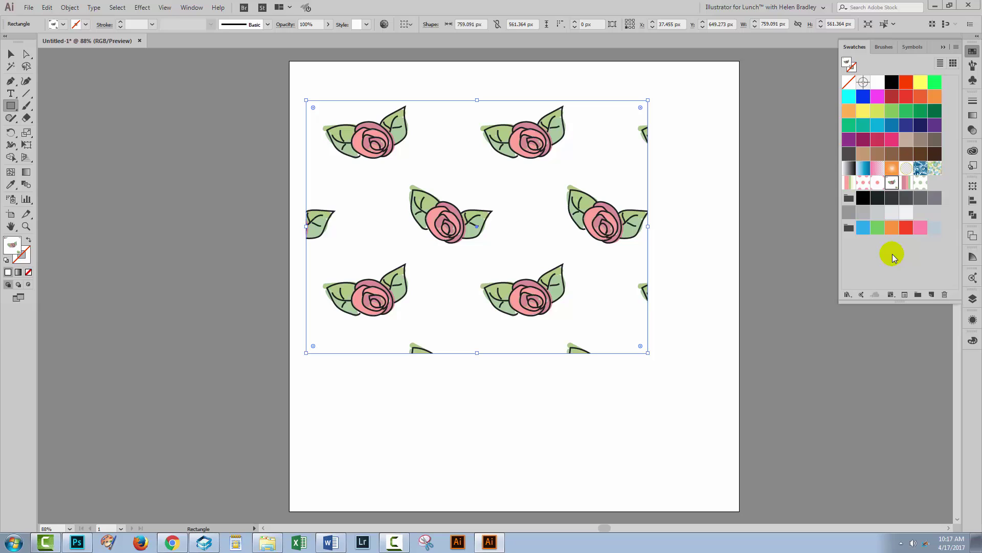
Create a blank Untitled-2 document, then return to the rose-pattern Untitled-1 document
left_click(27, 7)
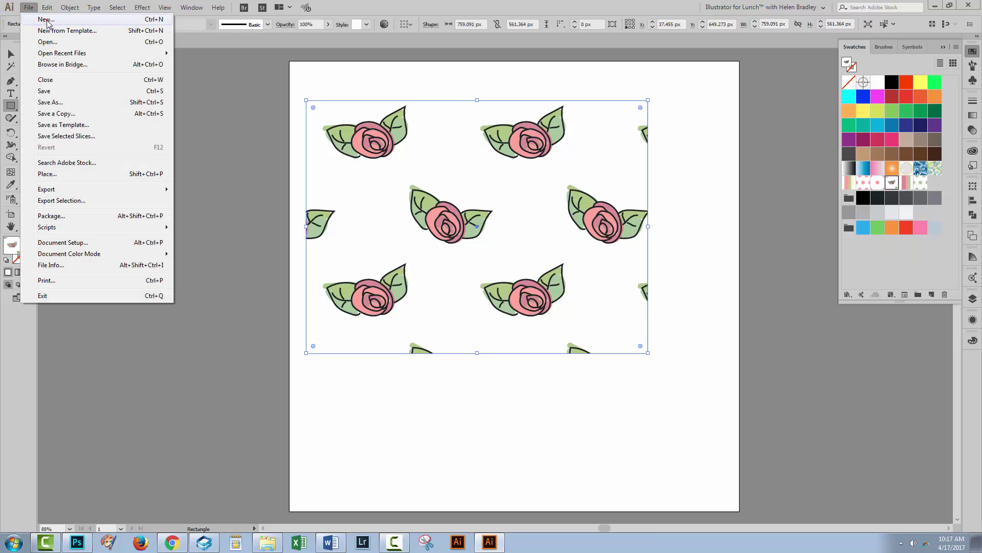
left_click(47, 21)
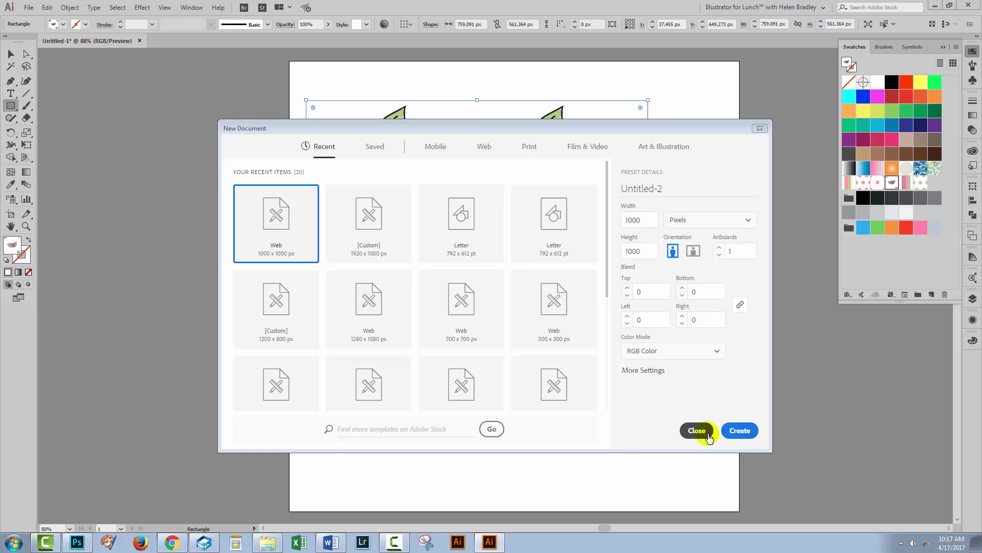
left_click(708, 437)
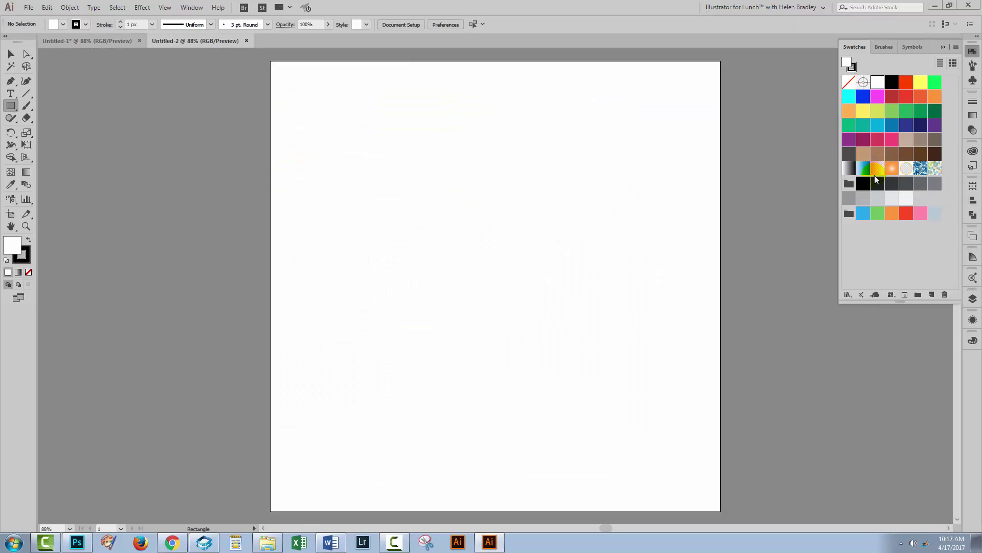
left_click(70, 40)
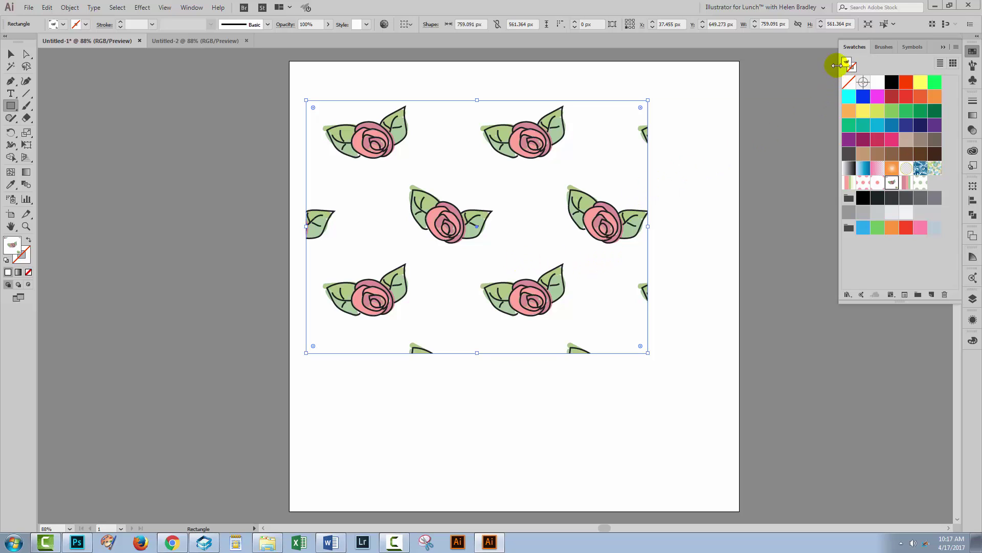
Float the Swatches panel and delete both colour groups, including the grey group
mouse_move(854, 46)
left_mouse_down()
mouse_move(723, 122)
mouse_move(523, 126)
left_mouse_up()
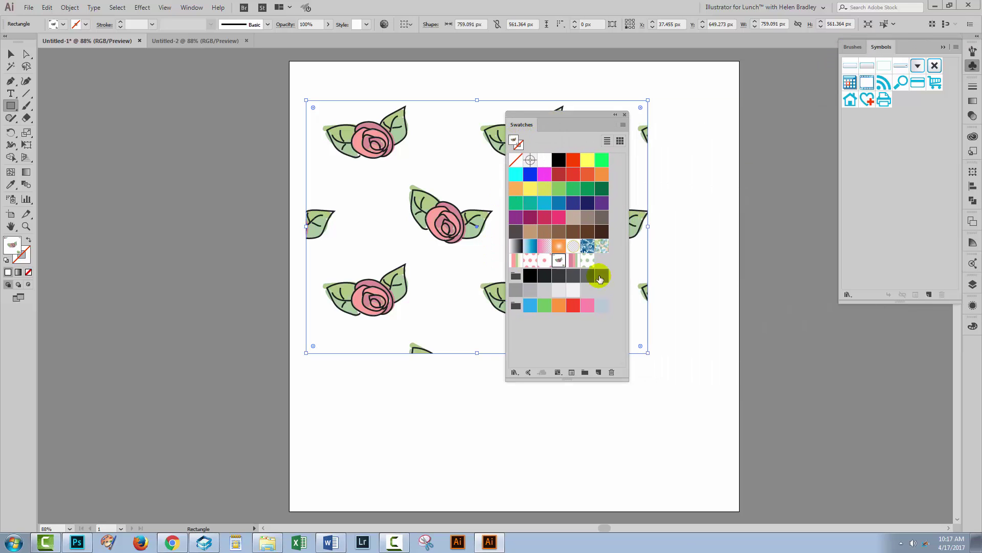
left_click(515, 276)
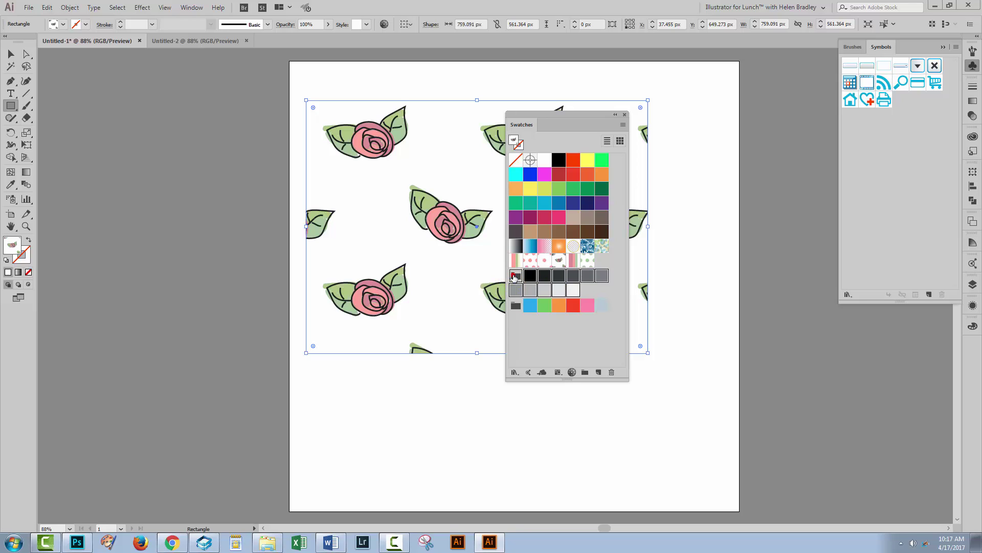
left_click(610, 374)
left_click(480, 286)
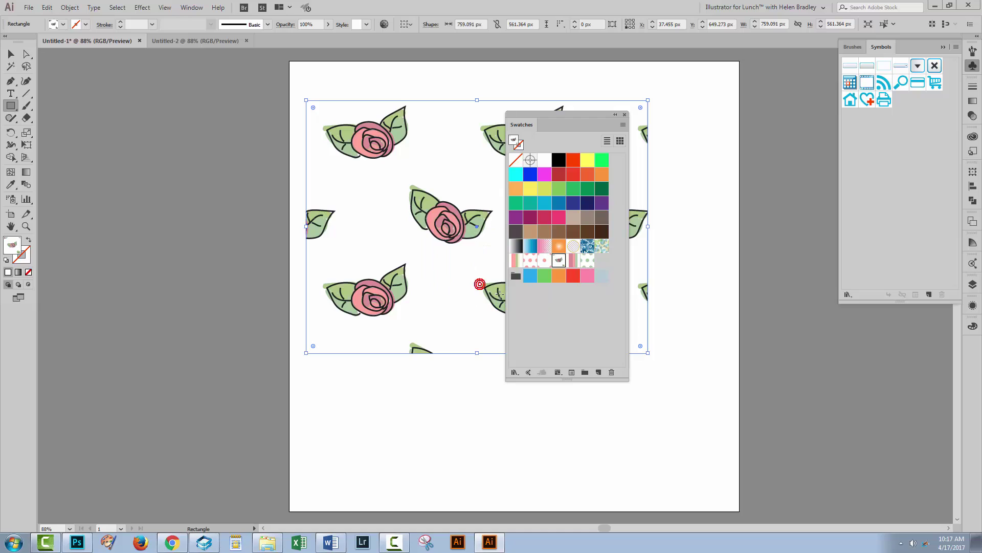
left_click(515, 277)
left_click(611, 372)
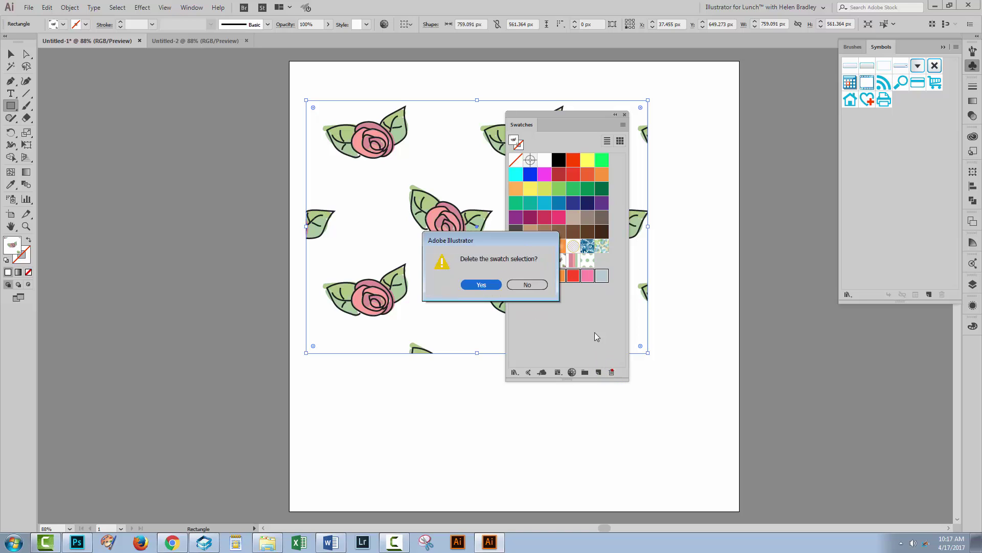
left_click(499, 285)
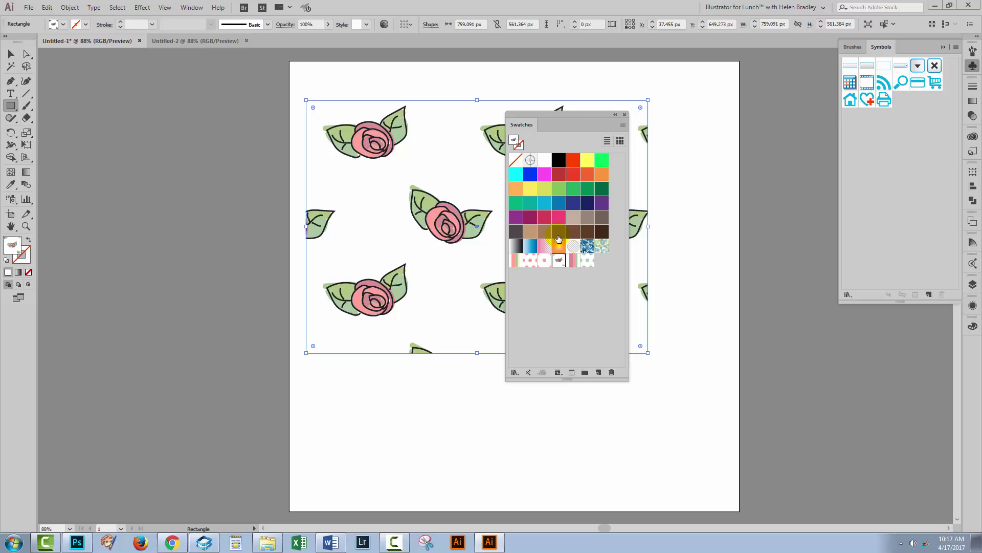
Delete all colour and gradient swatches, leaving the rectangle filled with the pink-green stripe pattern
left_click(603, 247)
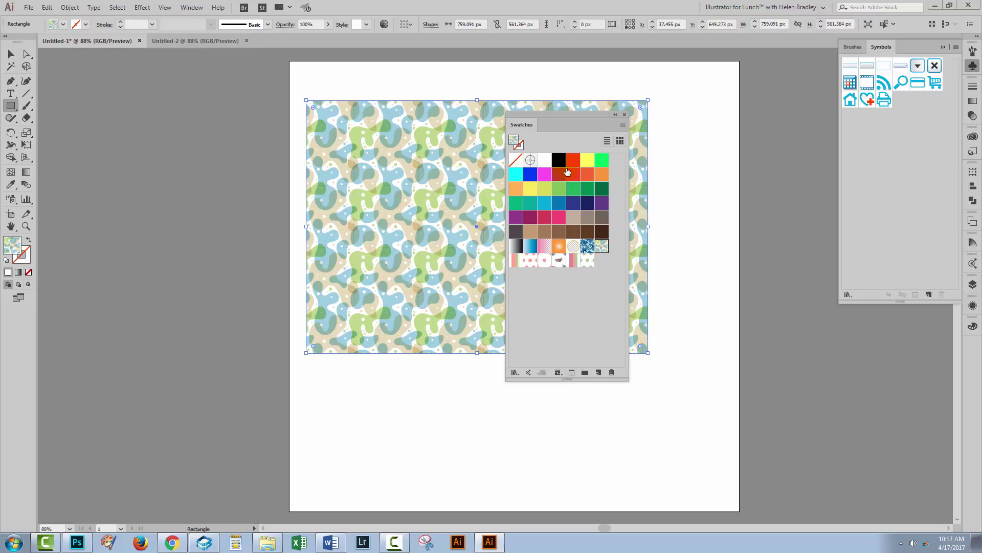
left_click(539, 161)
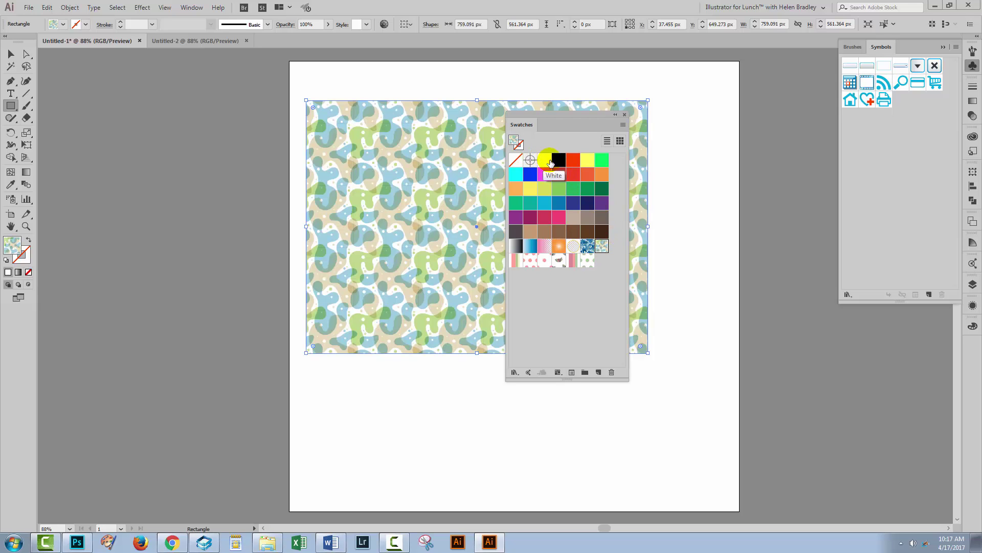
left_click(545, 160, "shift")
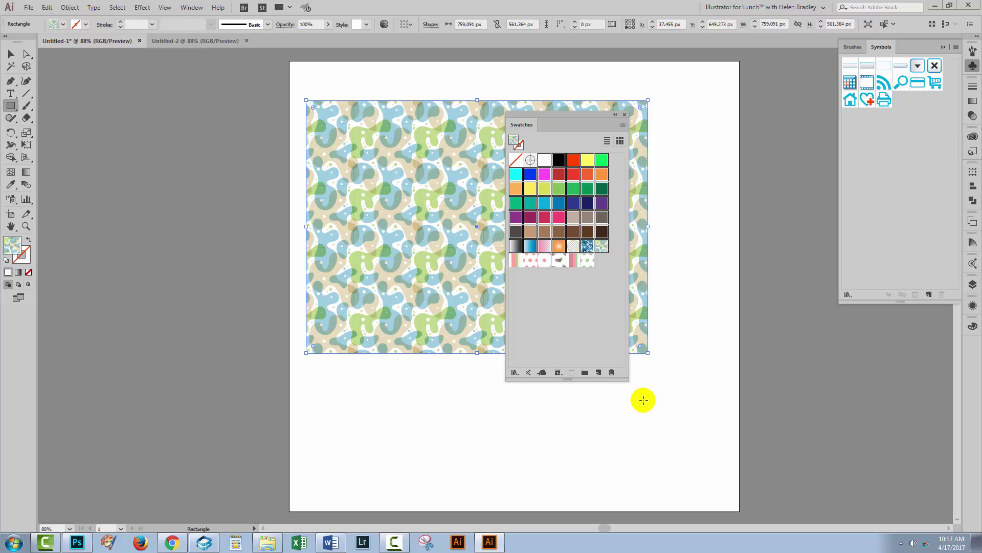
left_click(612, 372)
left_click(481, 284)
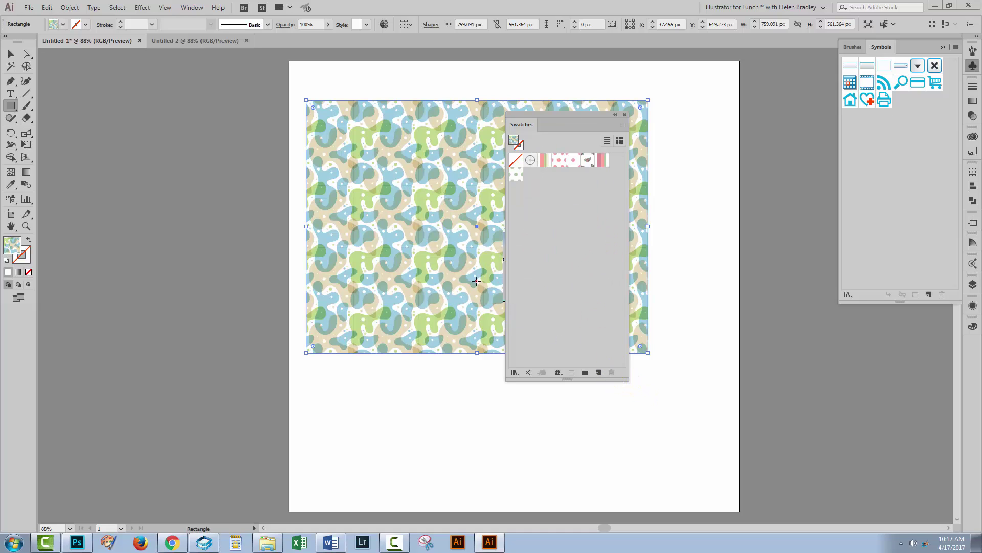
left_click(544, 159)
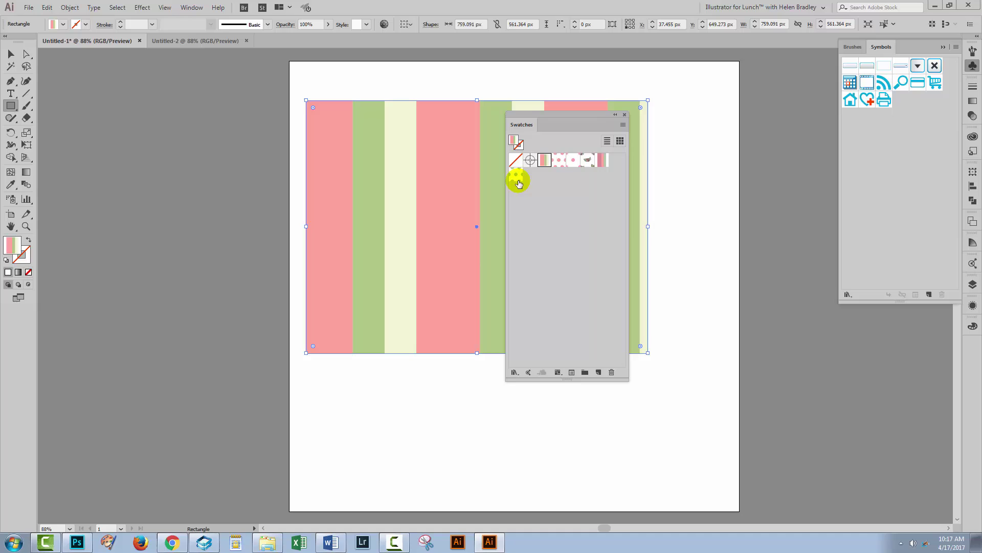
Move the floating Swatches panel off the artwork and bring up its flyout menu
left_click_drag(520, 114, 645, 123)
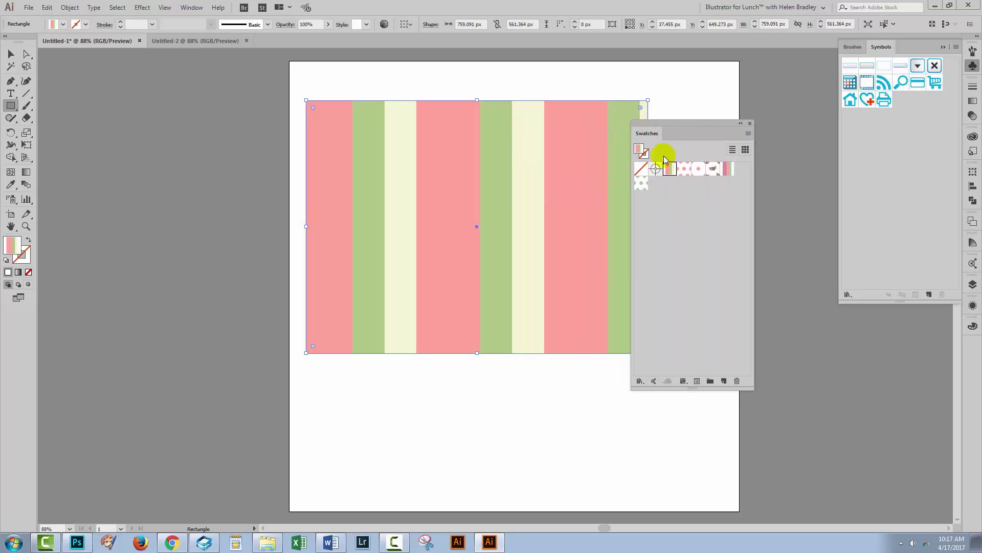
left_click(748, 135)
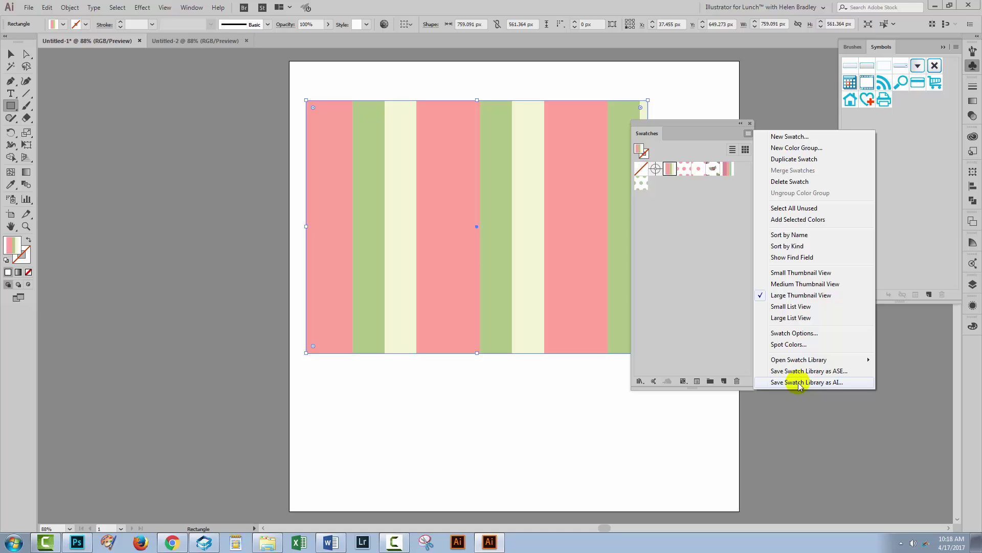
Save the swatches with Save Swatch Library as AI under the name 'dots and flowers'
left_click(799, 382)
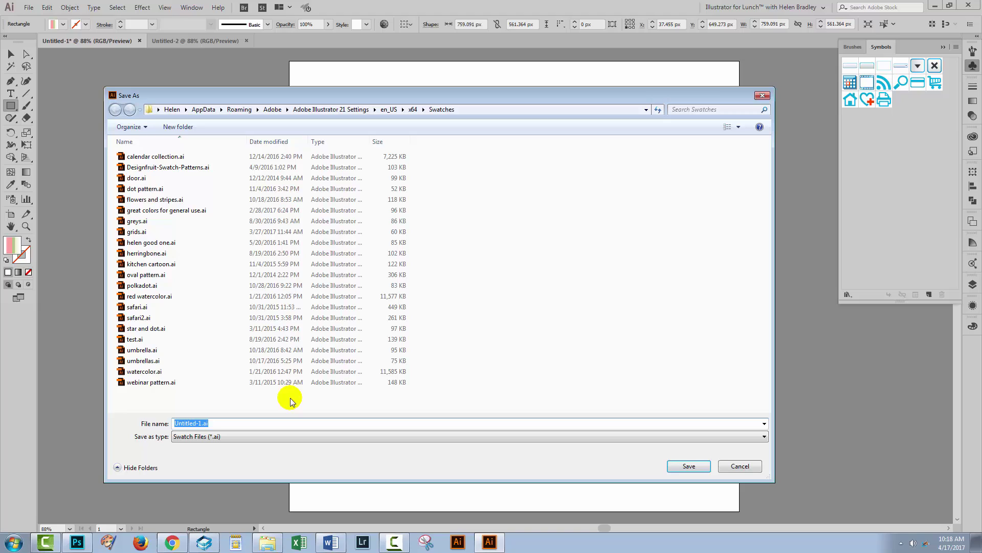
type("dot")
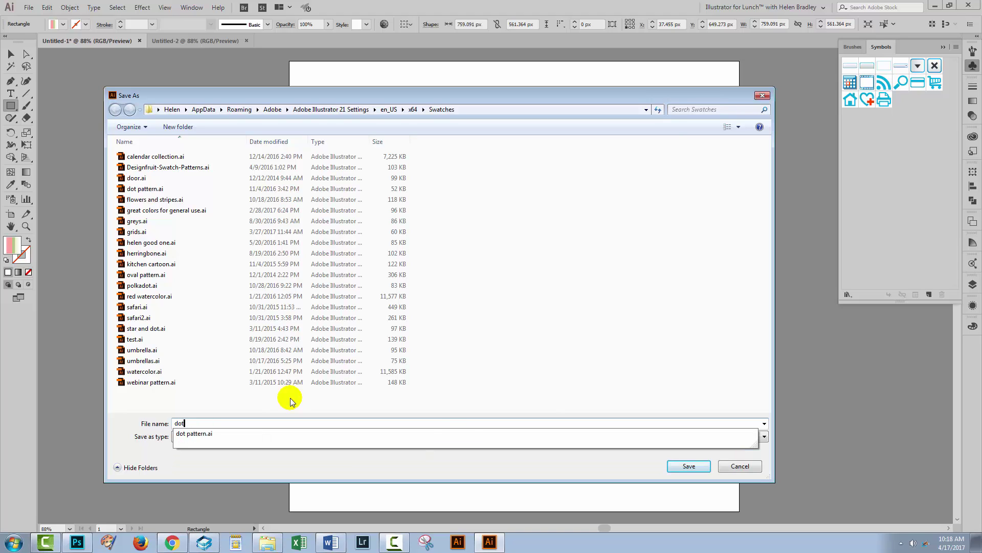
type("s and flowers")
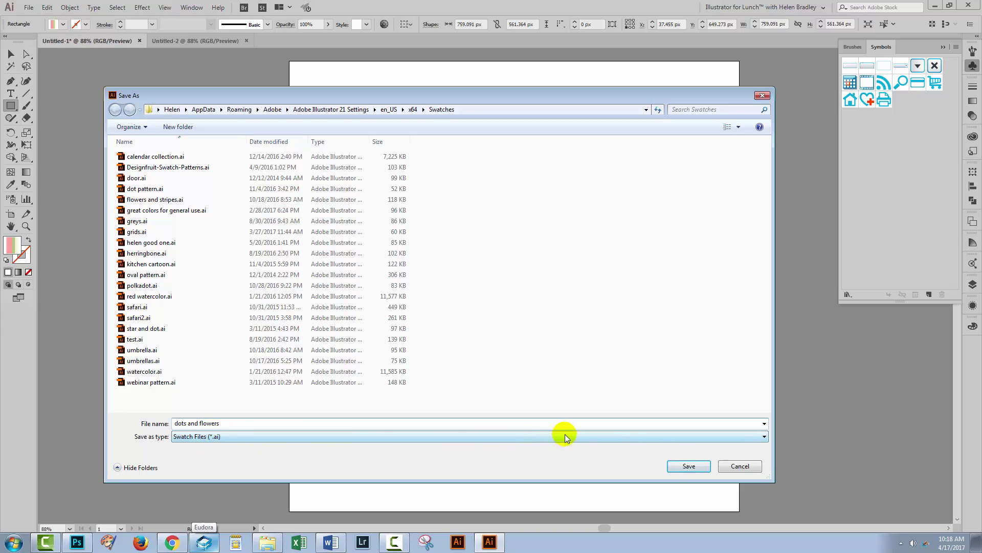
left_click(689, 466)
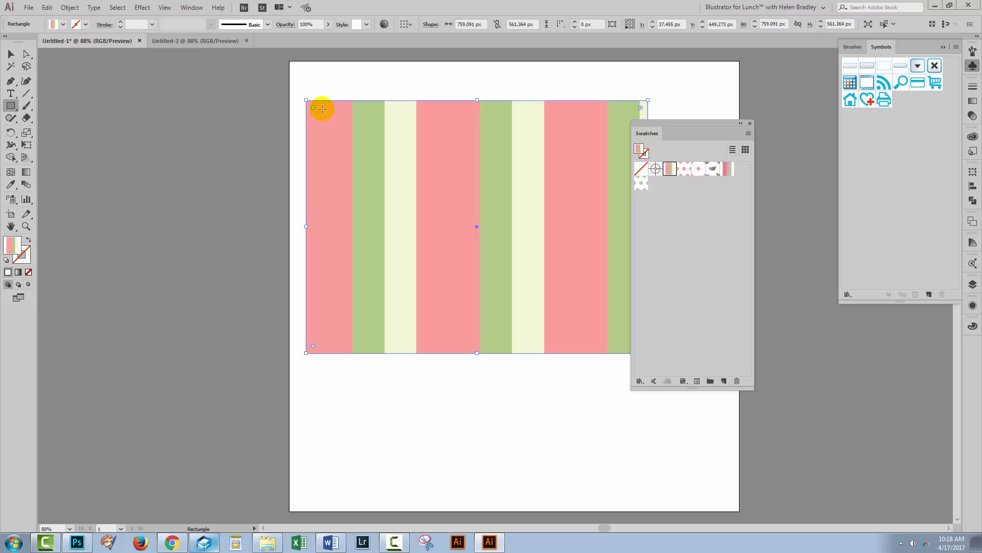
Close Untitled-1 without saving and create a new blank document, Untitled-3
left_click(139, 41)
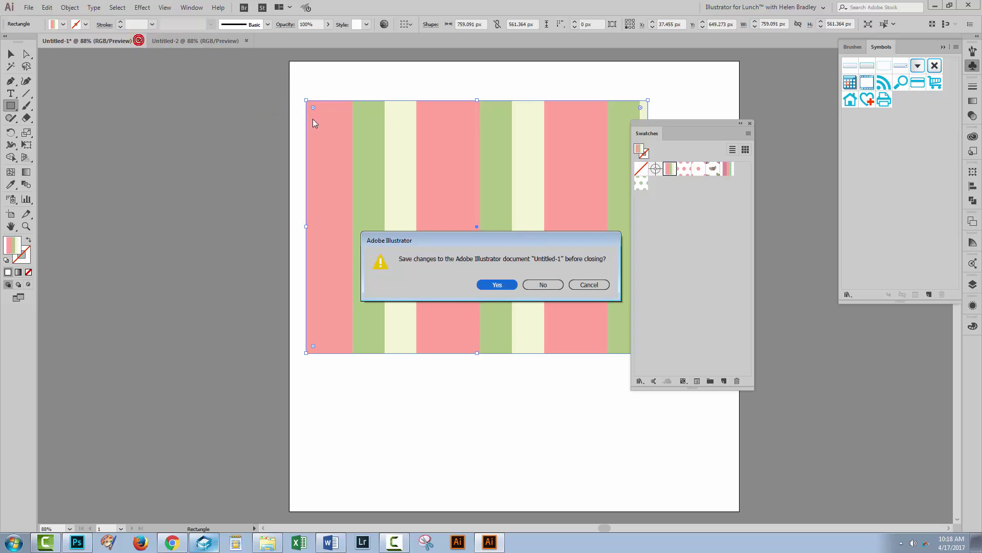
left_click(540, 285)
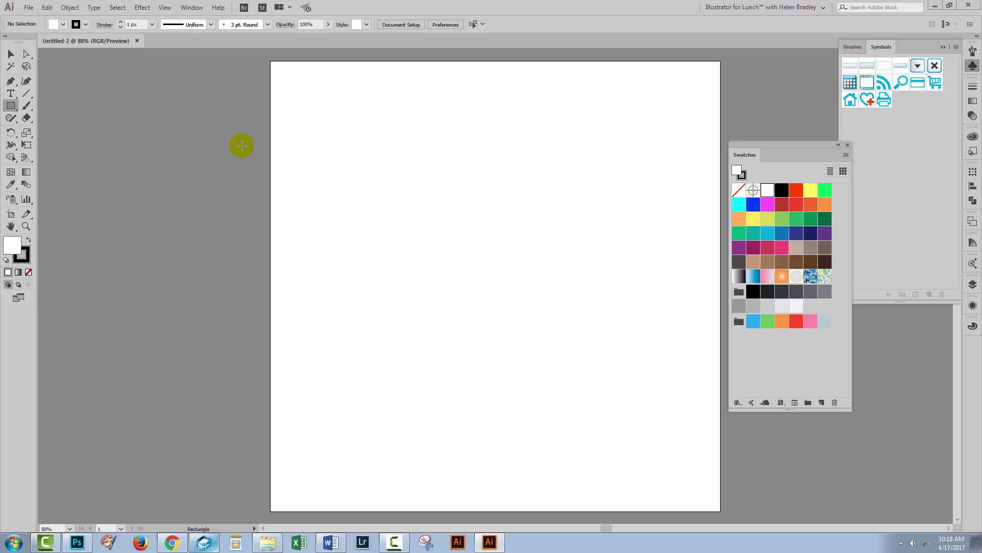
left_click(29, 7)
left_click(28, 7)
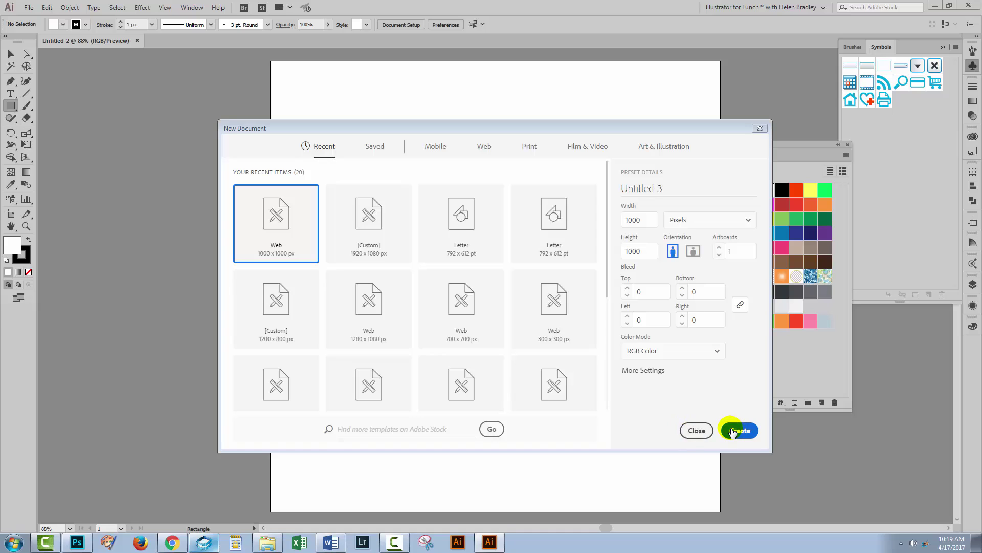
left_click(733, 431)
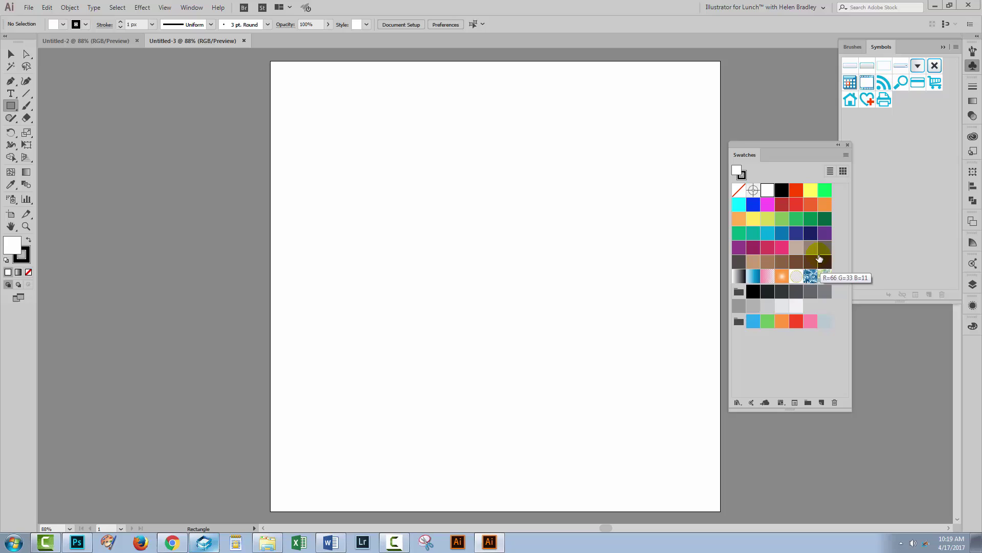
Load the 'dots and flowers' library from Open Swatch Library > User Defined
left_click(846, 155)
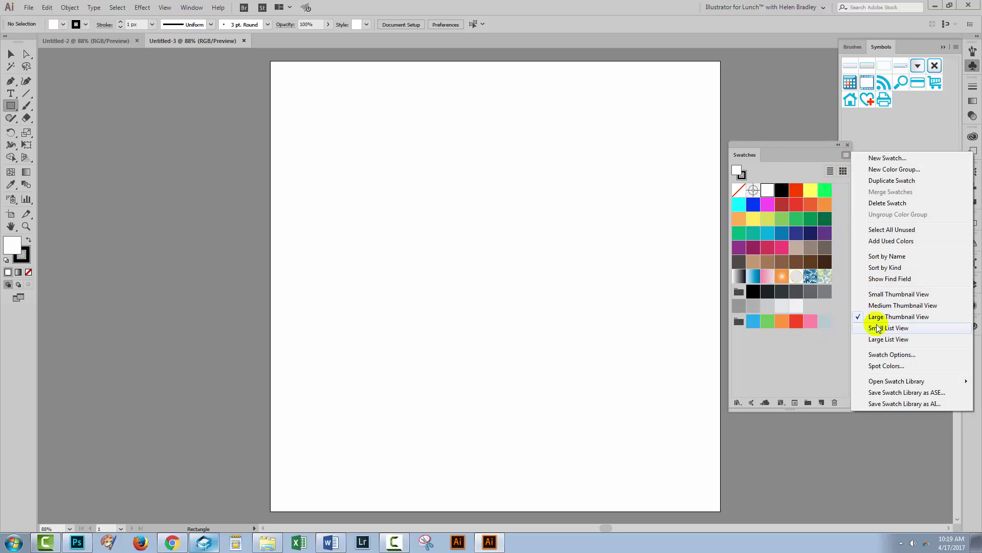
mouse_move(879, 382)
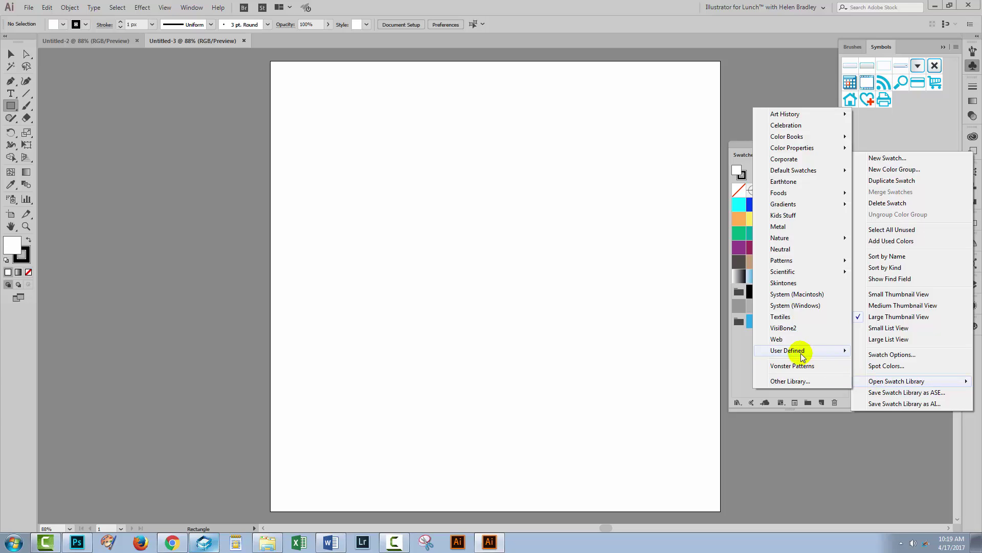
mouse_move(790, 351)
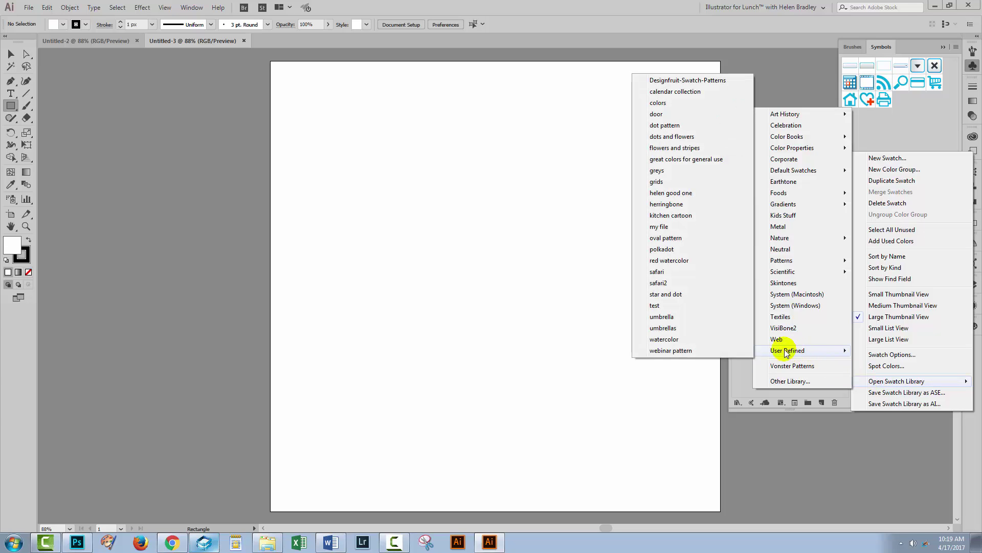
left_click(658, 137)
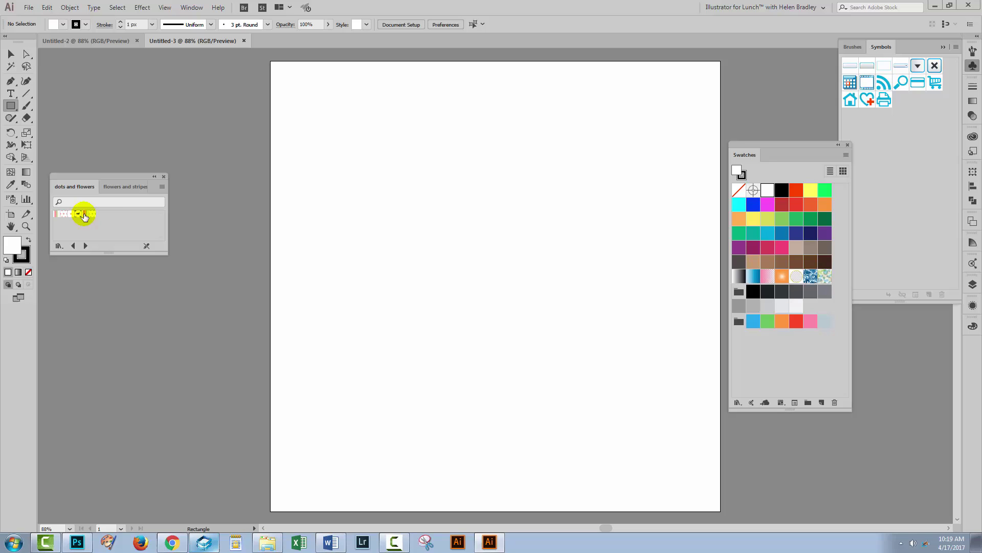
Add the library's pattern swatches, including the pink stripe, to Untitled-3's Swatches, then close the library panel
left_click(55, 215)
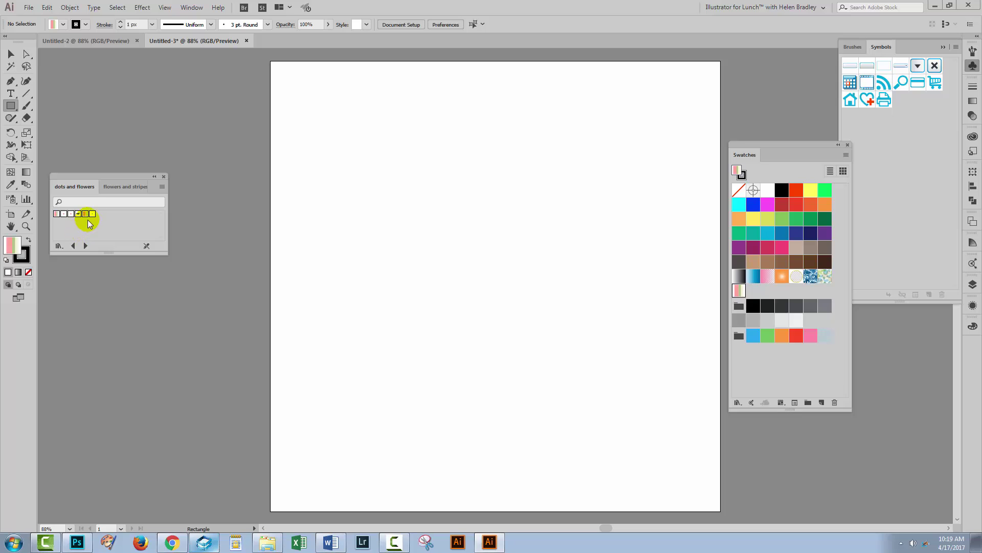
left_click_drag(92, 214, 774, 303)
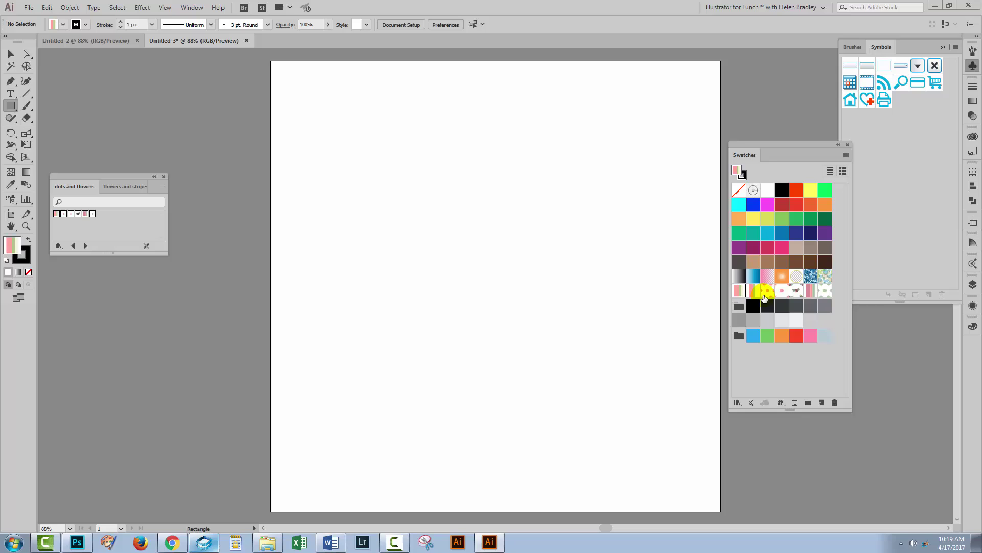
left_click(776, 376)
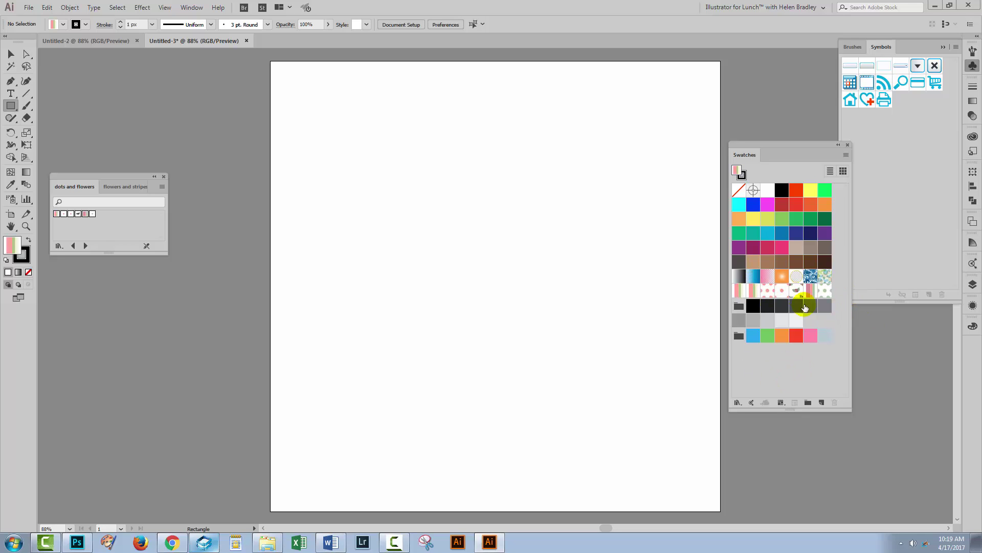
left_click(164, 176)
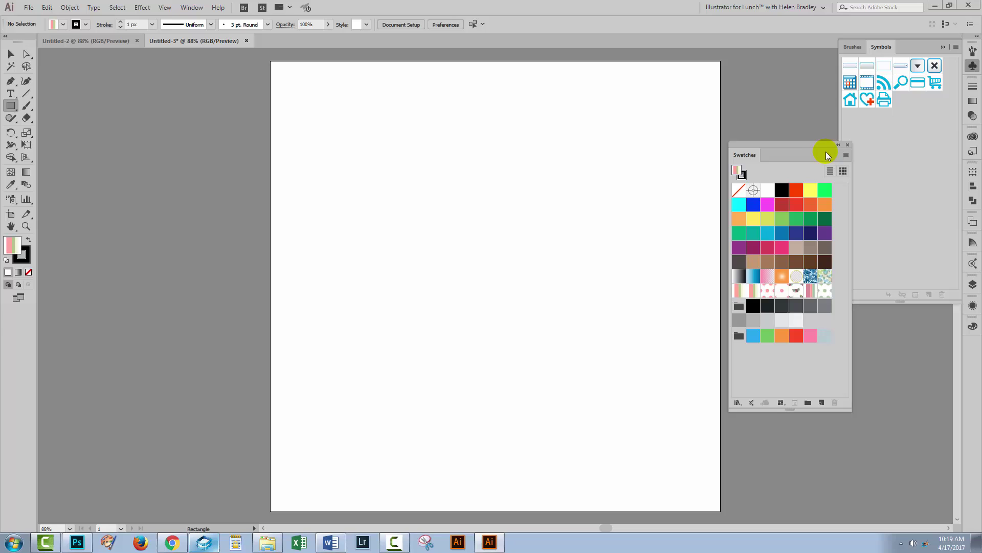
Bring up the Swatches panel menu again to reach the User Defined swatch libraries
left_click(846, 155)
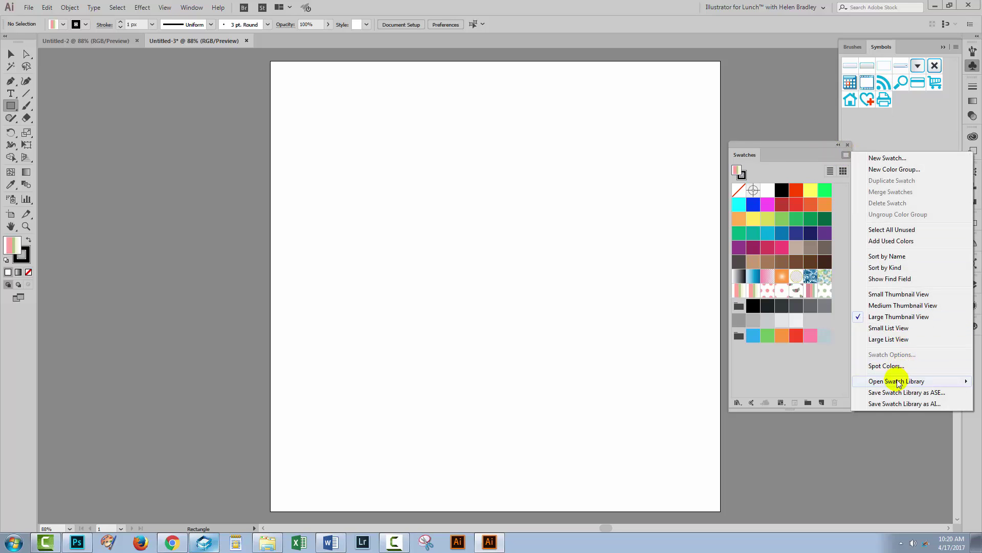